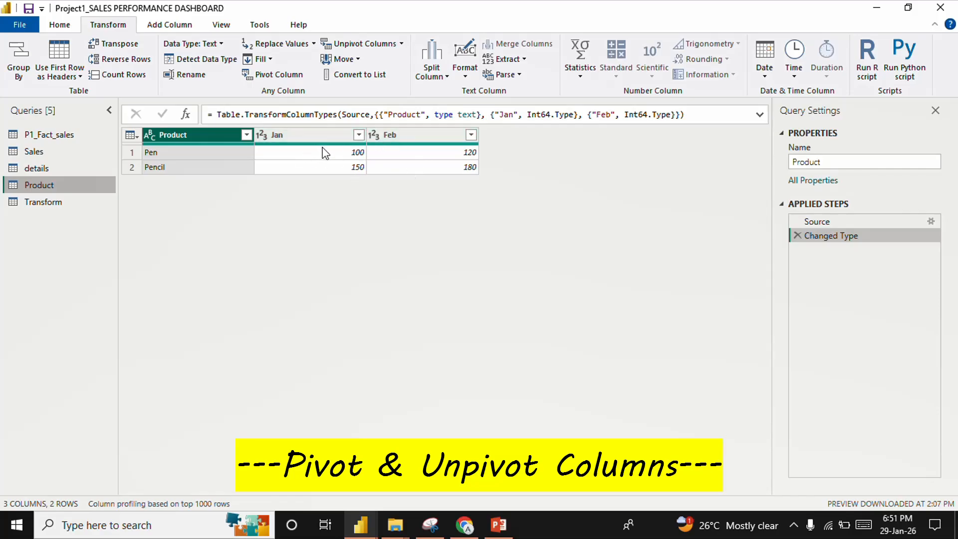
Examine the Product, Jan and Feb columns, and compare the layout with the pivot and unpivot slide in PowerPoint.
click(202, 153)
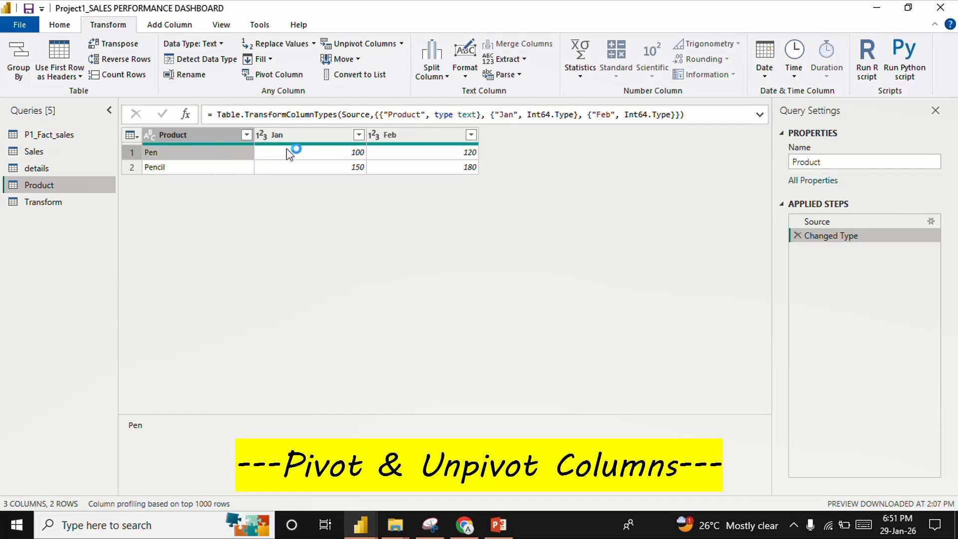
click(297, 139)
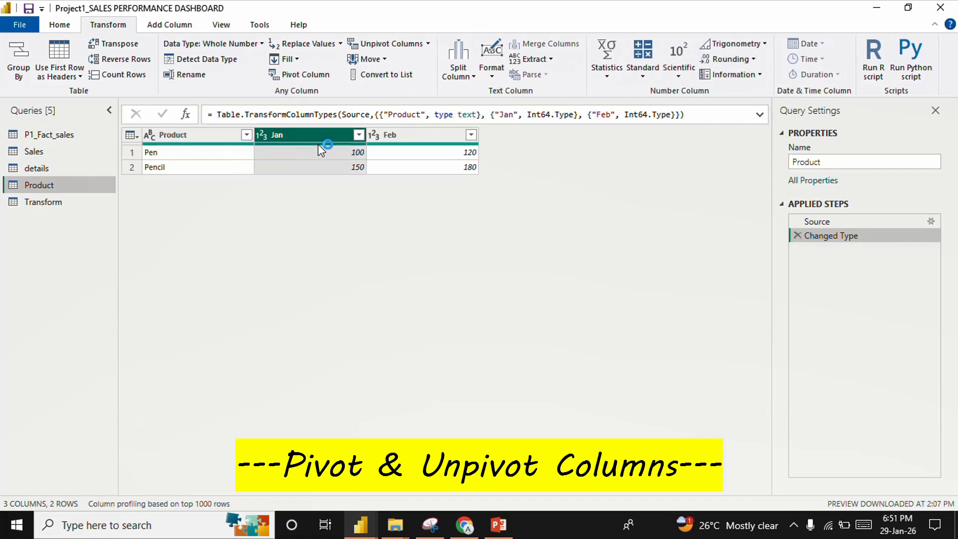
click(186, 169)
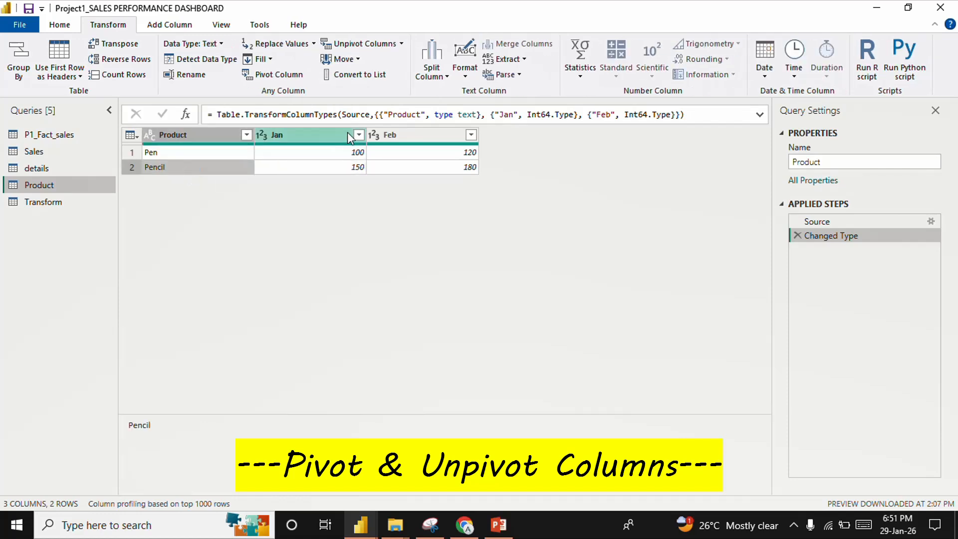
click(438, 168)
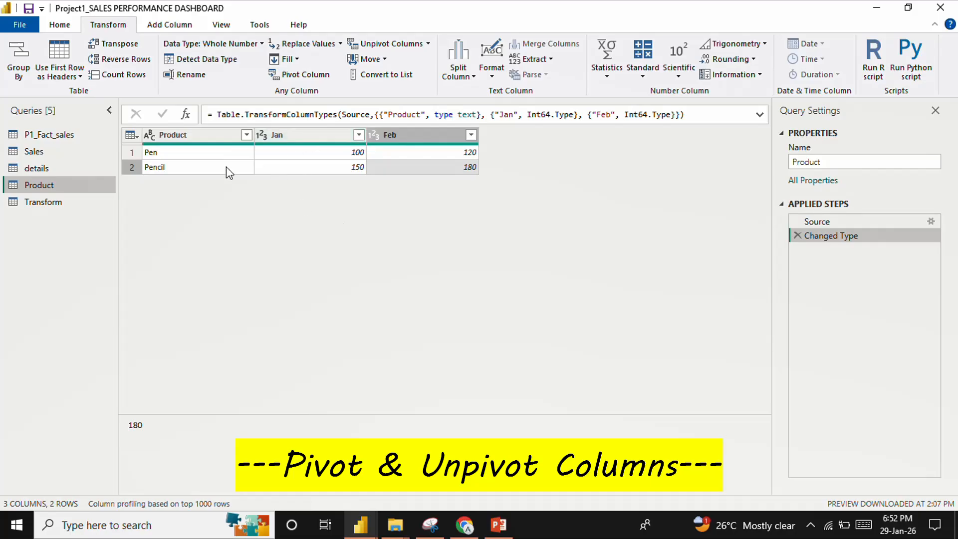
click(500, 533)
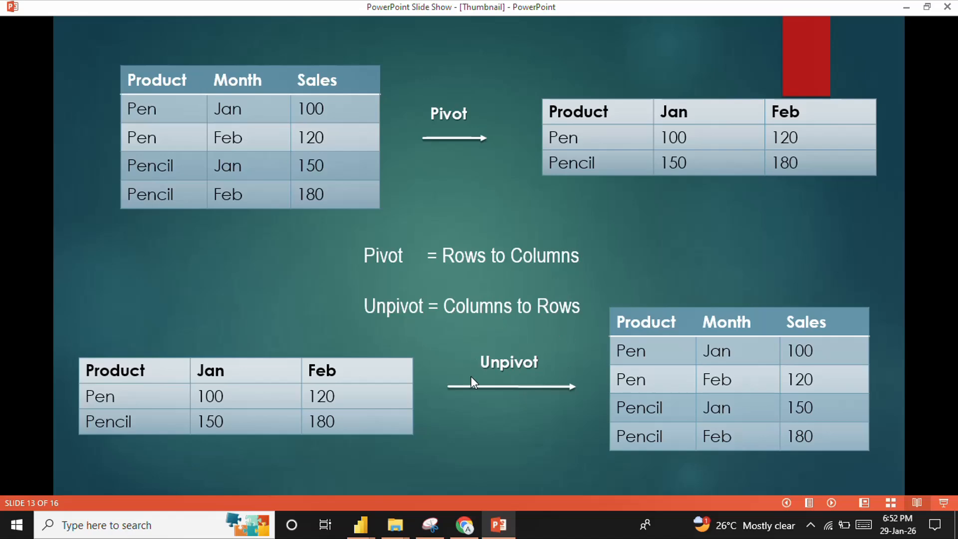
click(540, 406)
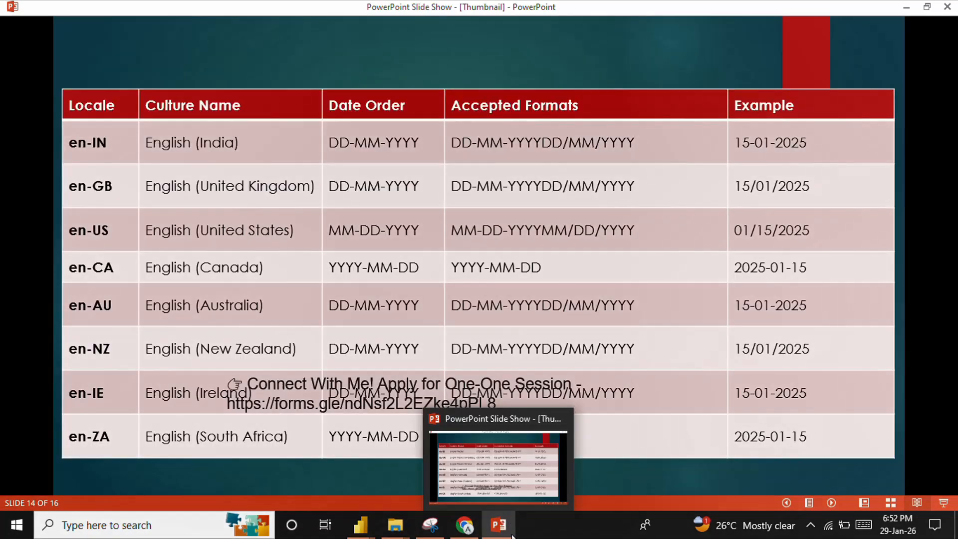
click(509, 532)
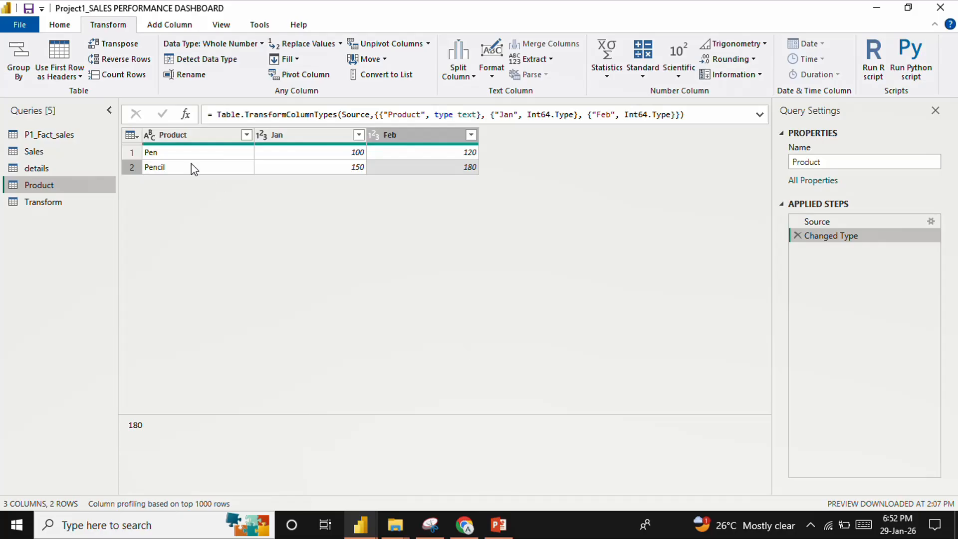
Try Unpivot Only Selected Columns on the Jan and Feb columns, and remove the resulting applied step.
click(271, 136)
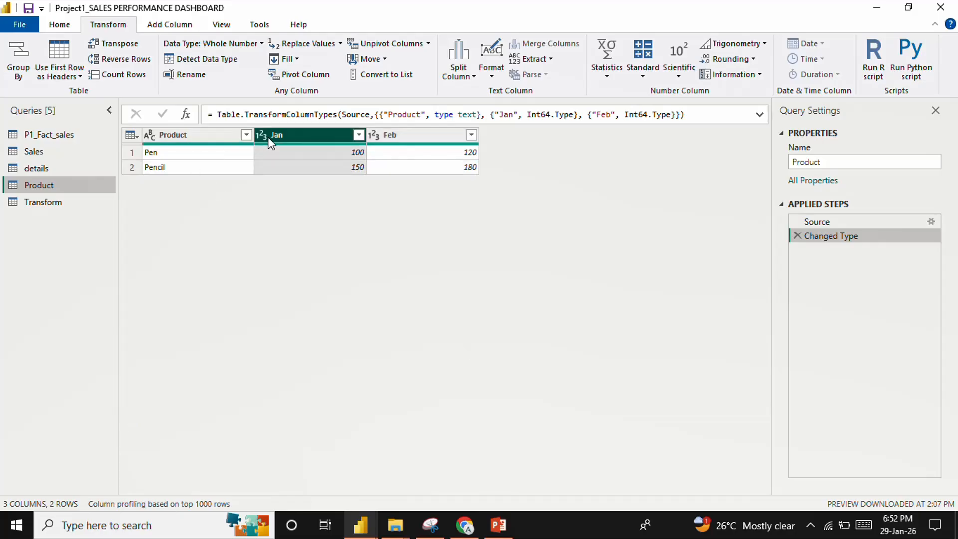
key(shift+Right)
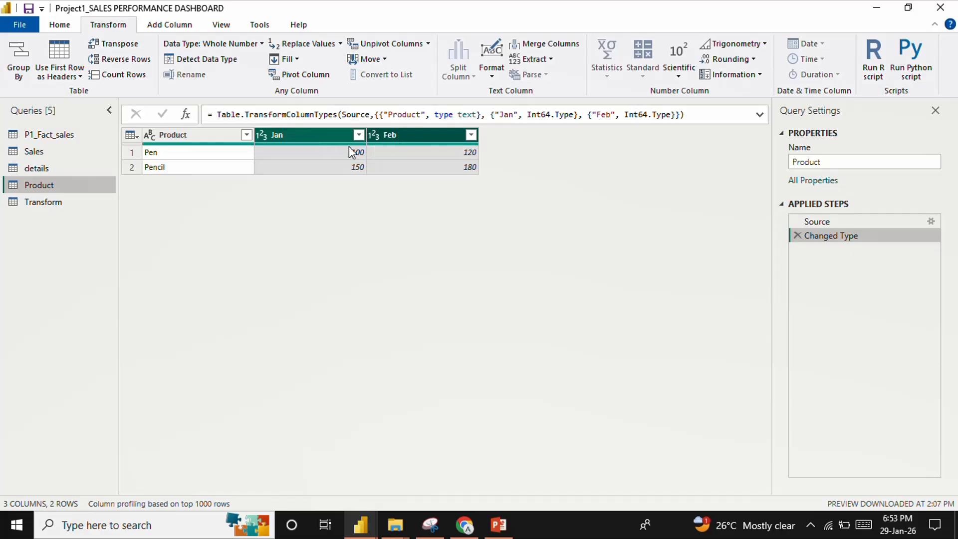
click(428, 44)
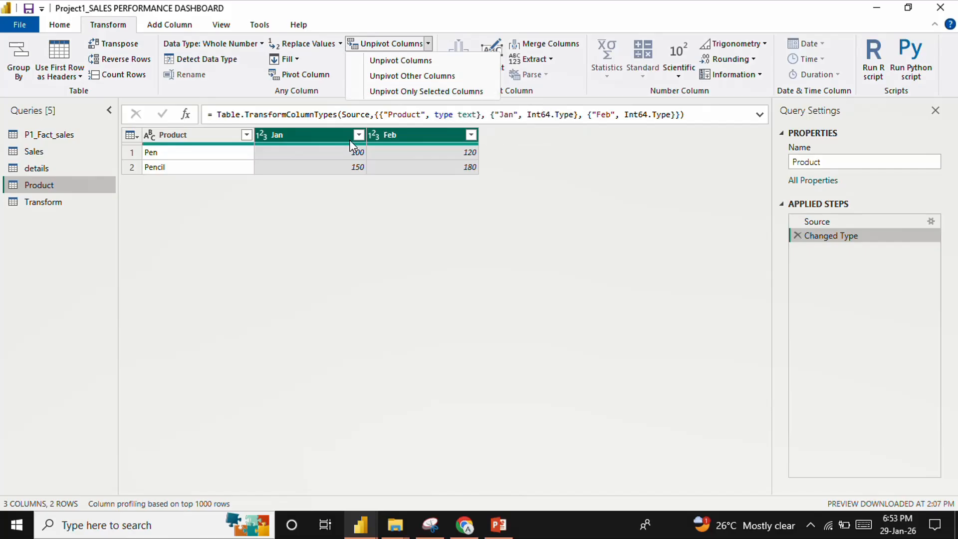
click(419, 93)
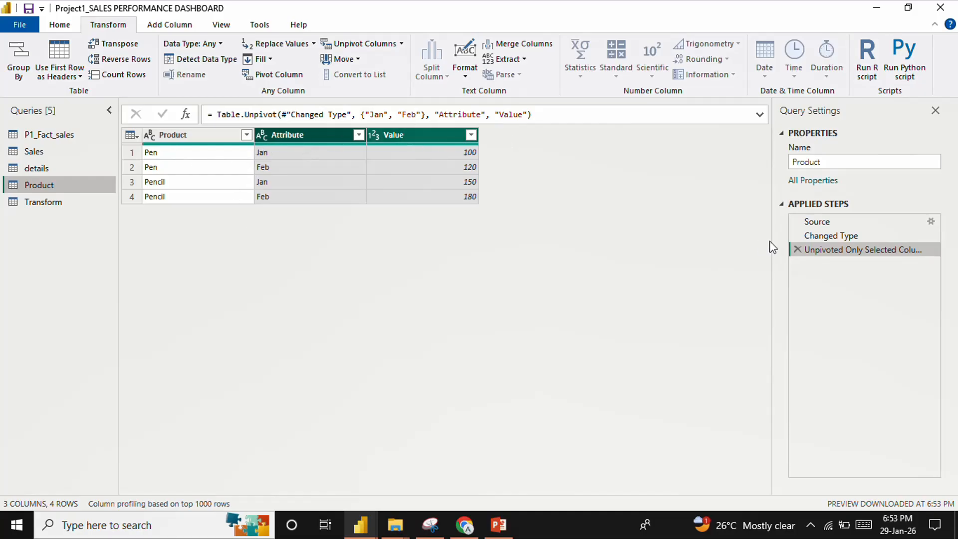
click(797, 249)
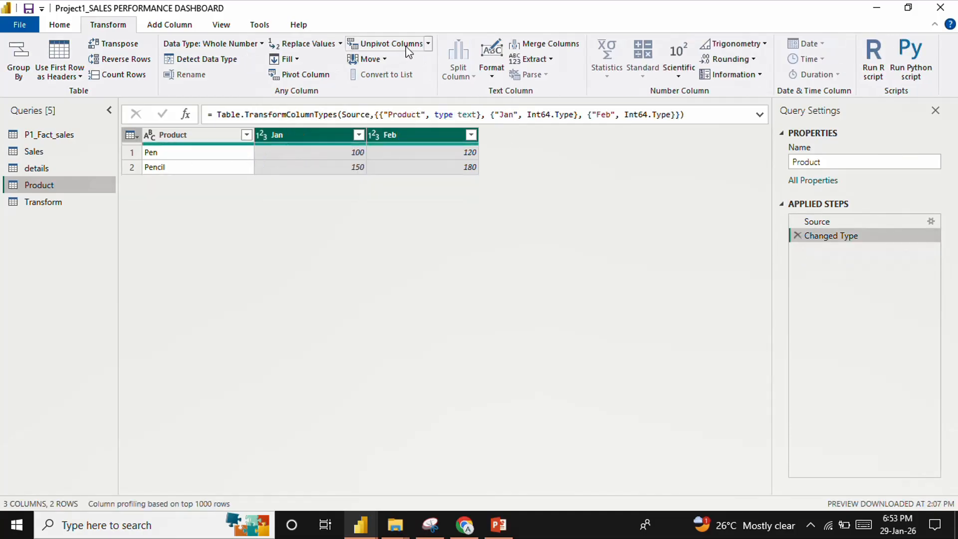
Try Unpivot Other Columns with Jan and Feb selected, and delete the resulting applied step.
click(428, 44)
click(442, 80)
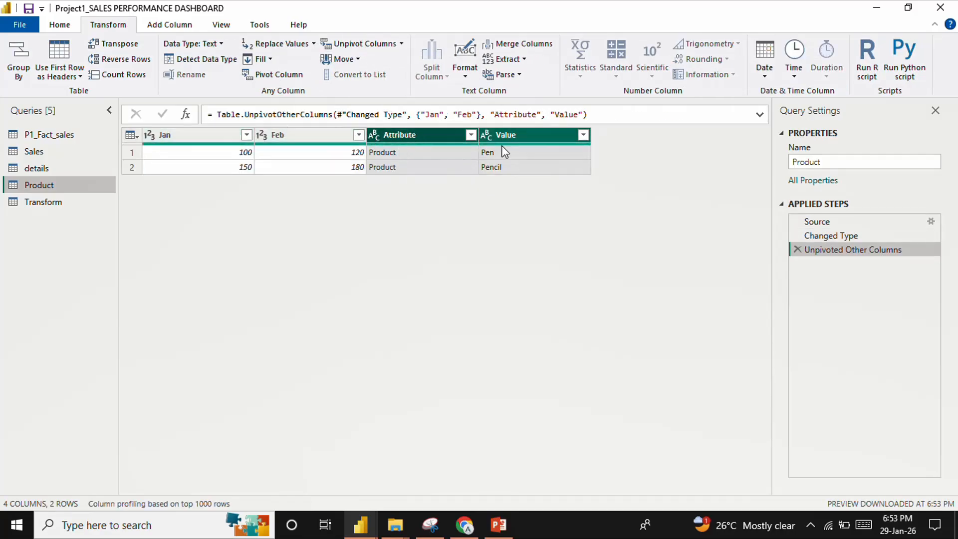
click(797, 249)
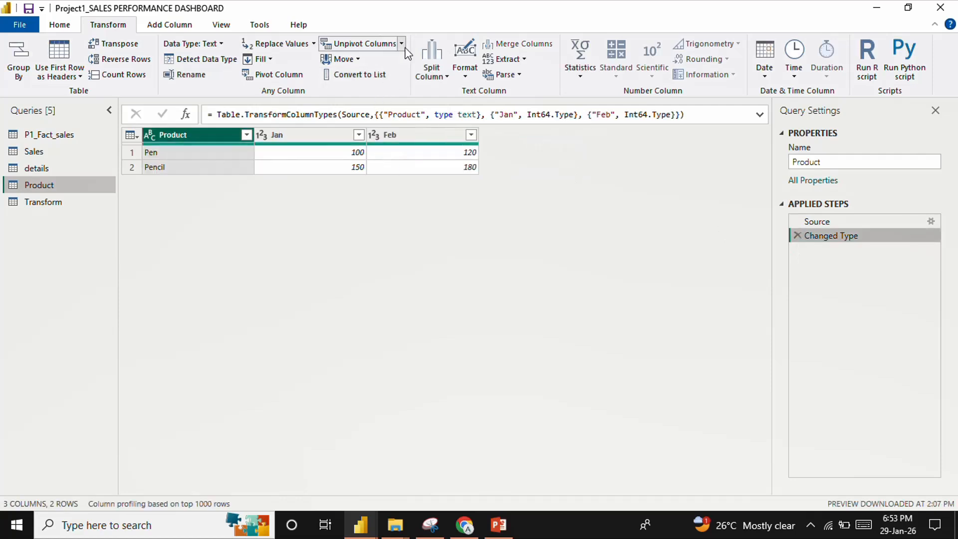
Unpivot the Jan and Feb columns of the Product query with the standard Unpivot Columns command.
click(292, 136)
key(shift+Right)
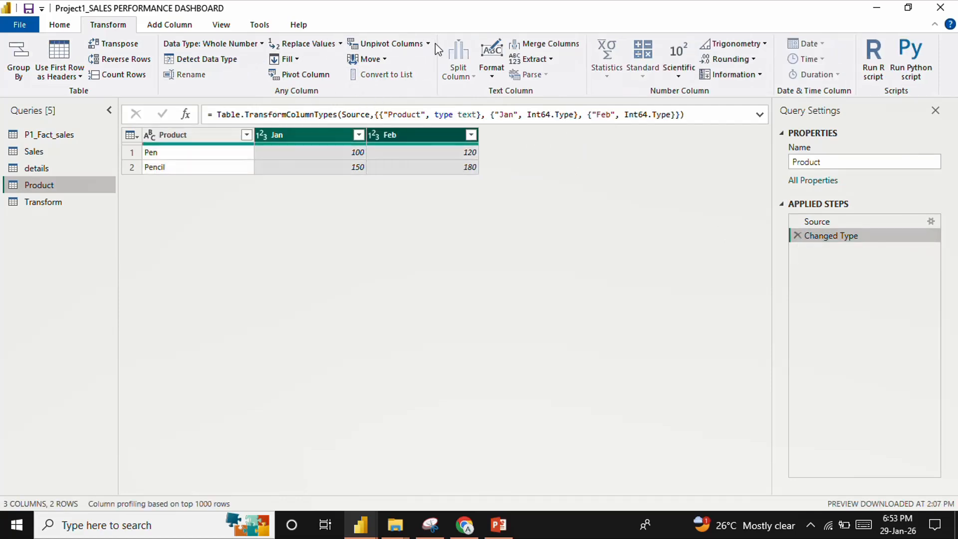
click(421, 49)
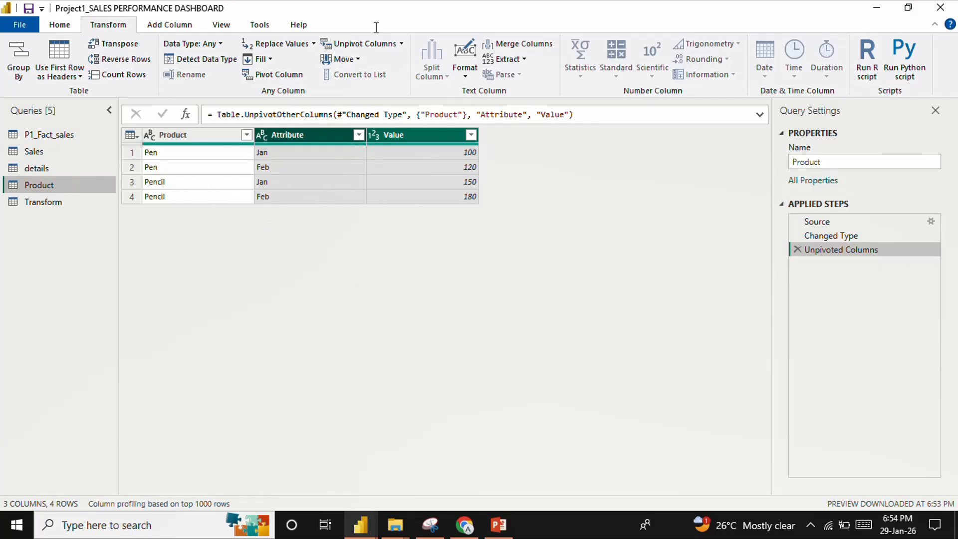
click(401, 43)
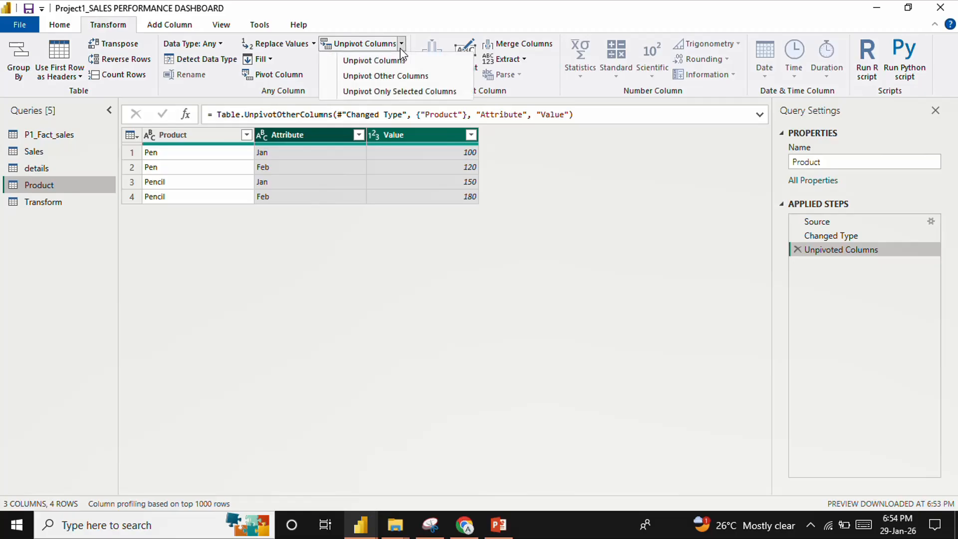
click(448, 235)
Compare the unpivoted table and its Value column with the unpivot example on the PowerPoint slide.
click(499, 524)
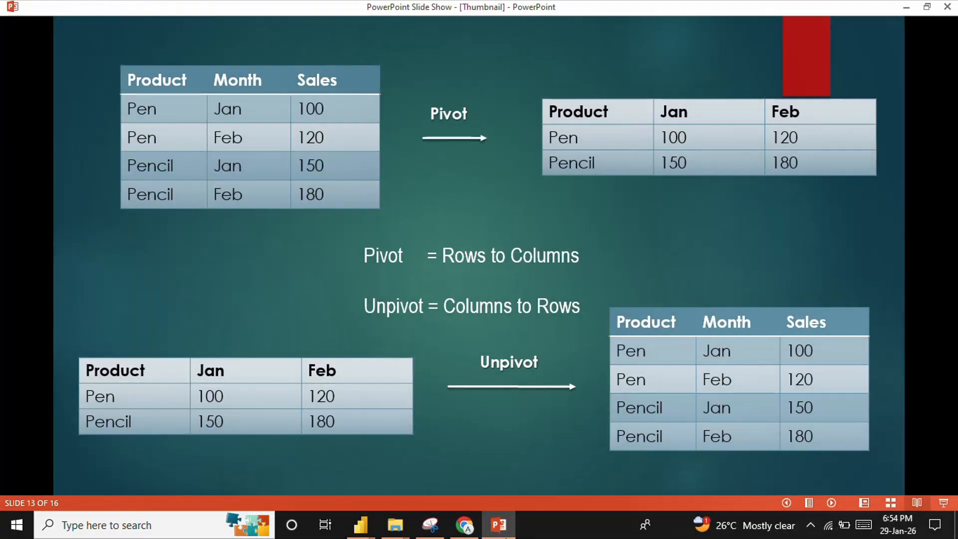
click(498, 524)
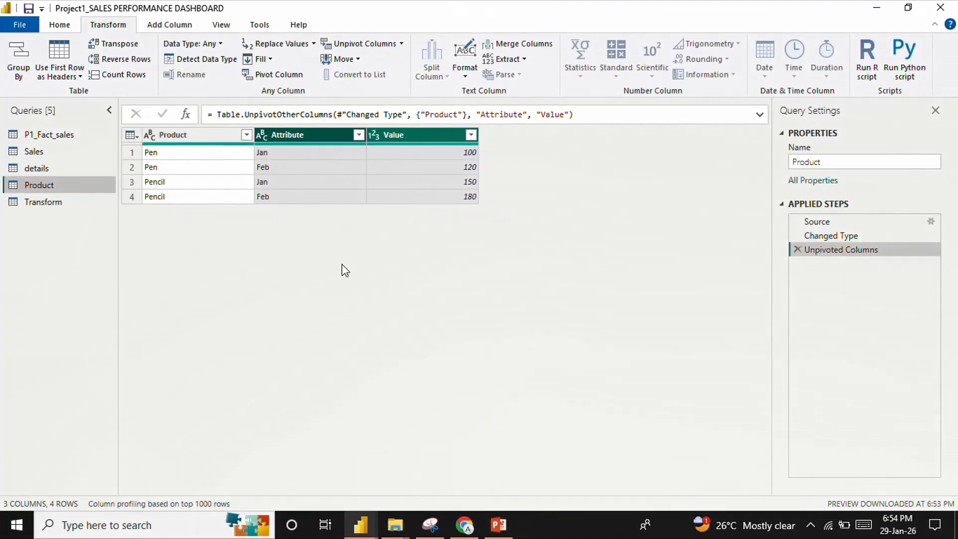
click(394, 133)
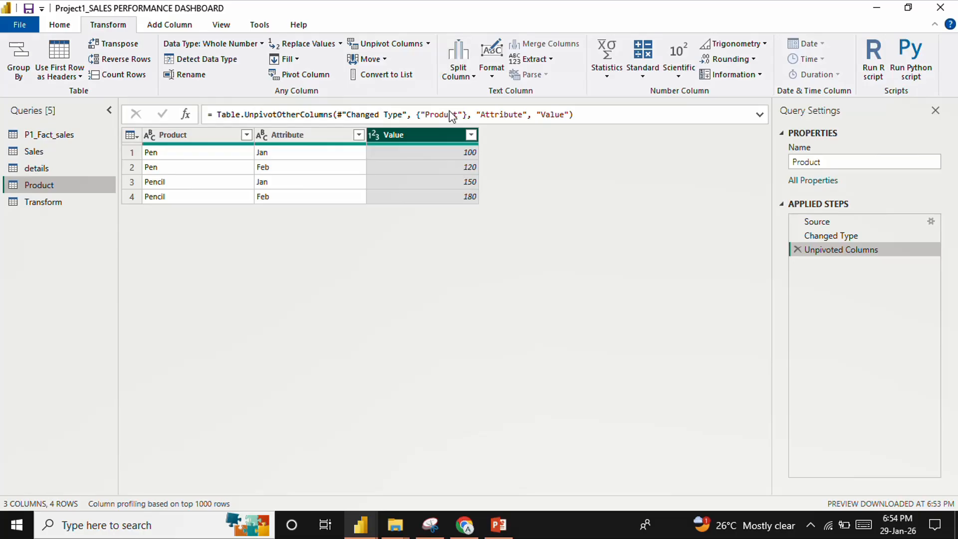
Review the original data at the Source step and the statistics available for its Feb column.
click(843, 221)
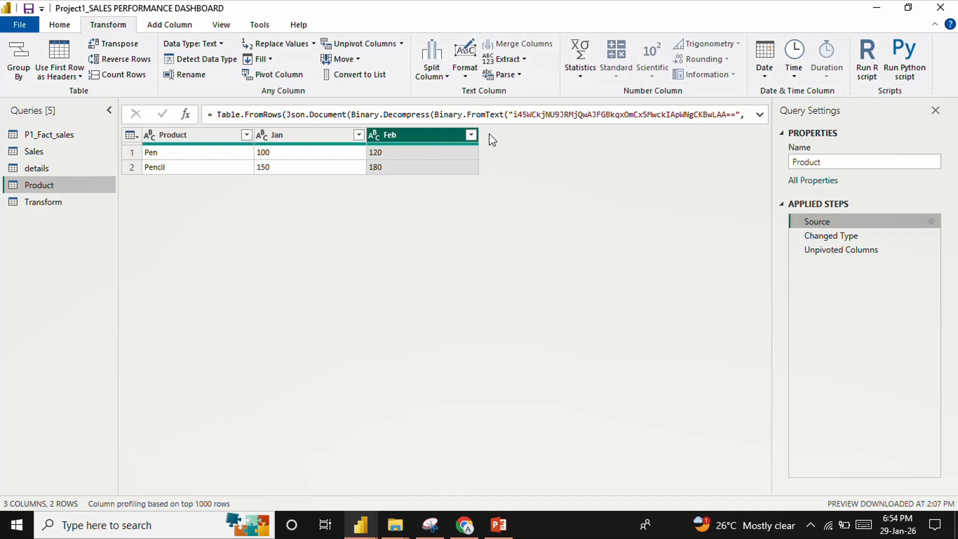
click(580, 78)
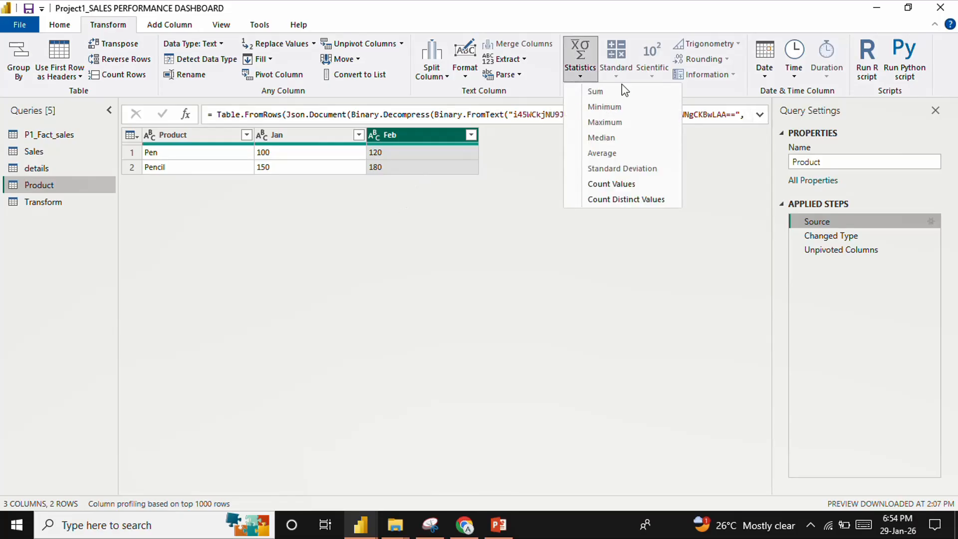
click(478, 174)
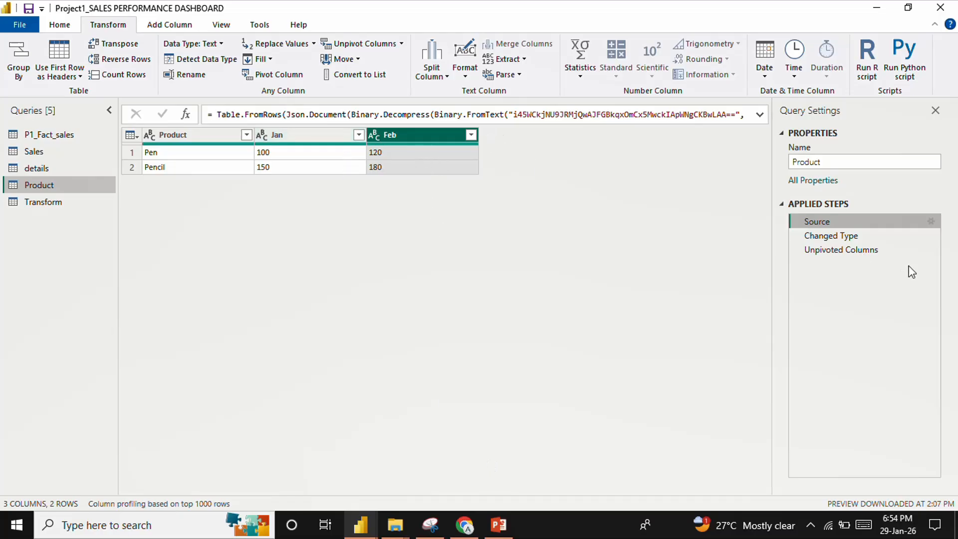
Try calculating the sum of the Value column from the Unpivoted Columns step, and delete that calculation.
click(843, 251)
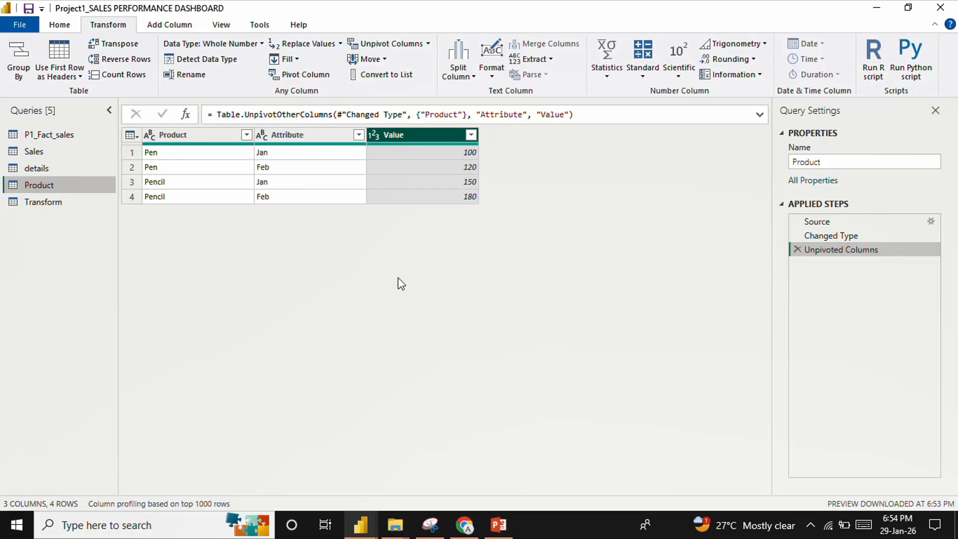
click(609, 70)
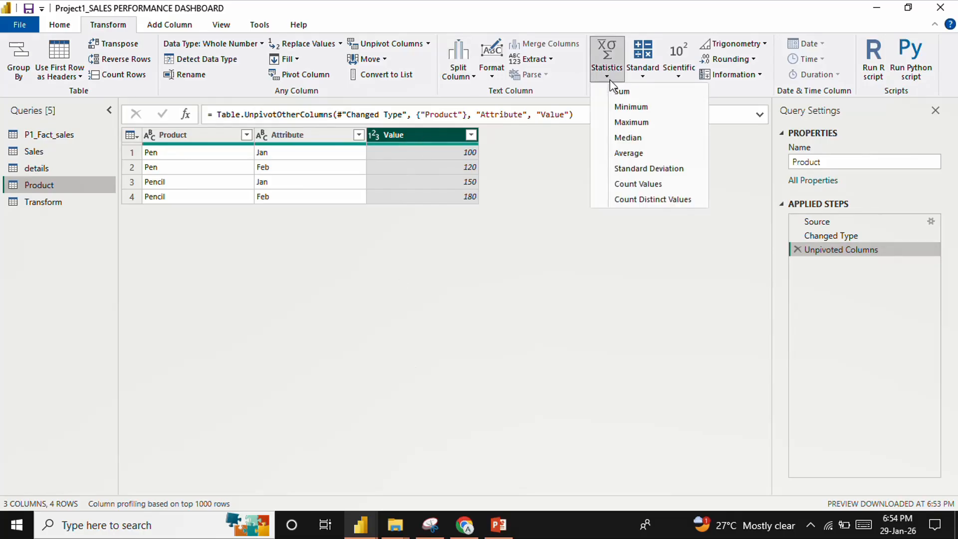
click(614, 90)
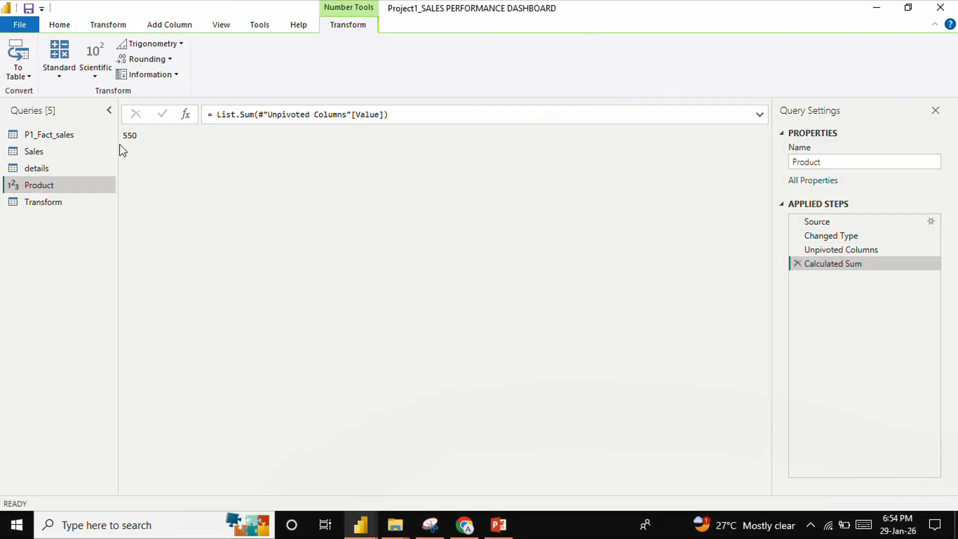
drag(139, 136, 112, 138)
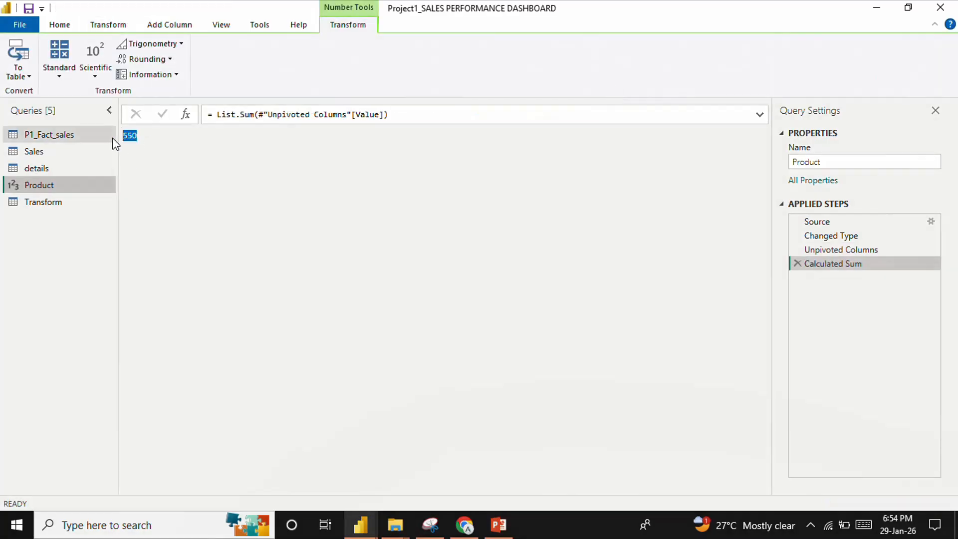
click(797, 266)
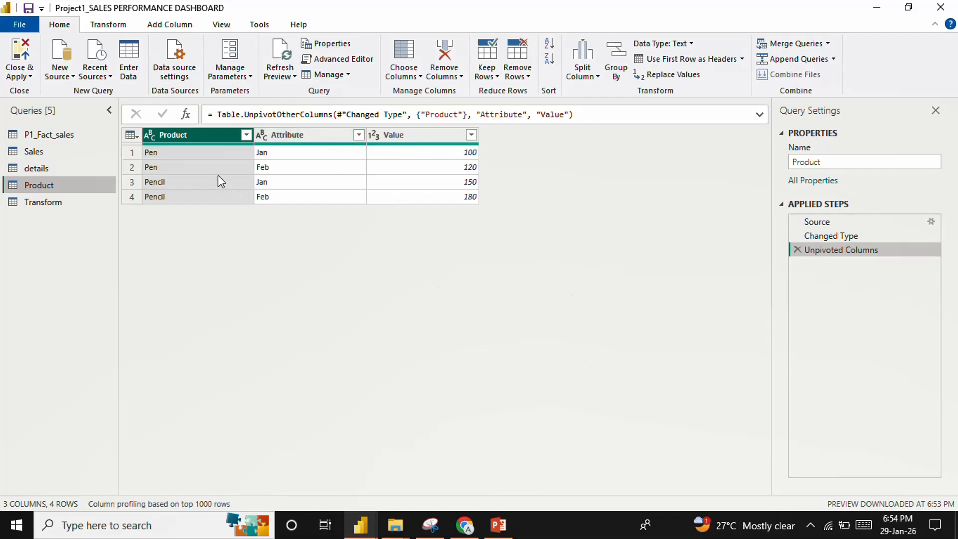
Review the pivot example on the PowerPoint slide, and examine the Attribute and Value columns and each row of the unpivoted table.
click(511, 531)
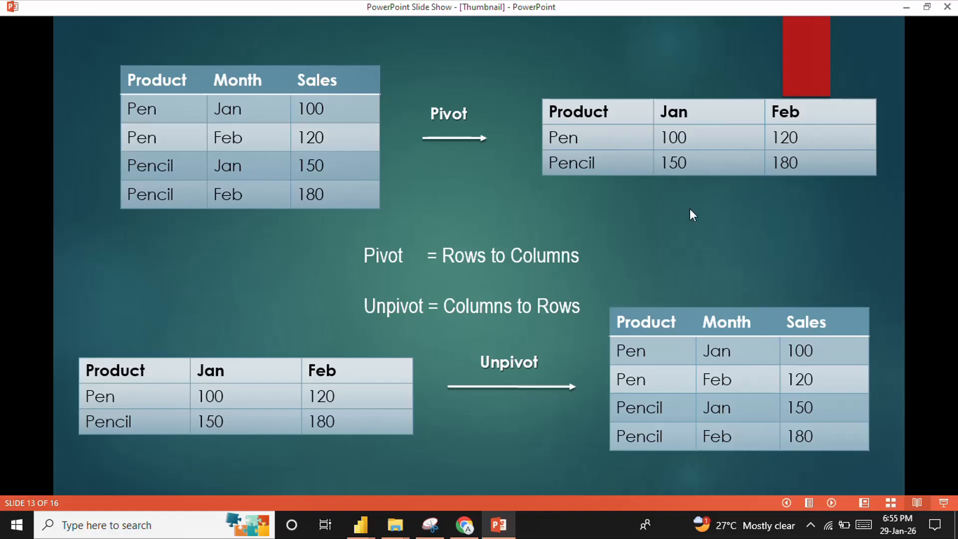
click(360, 525)
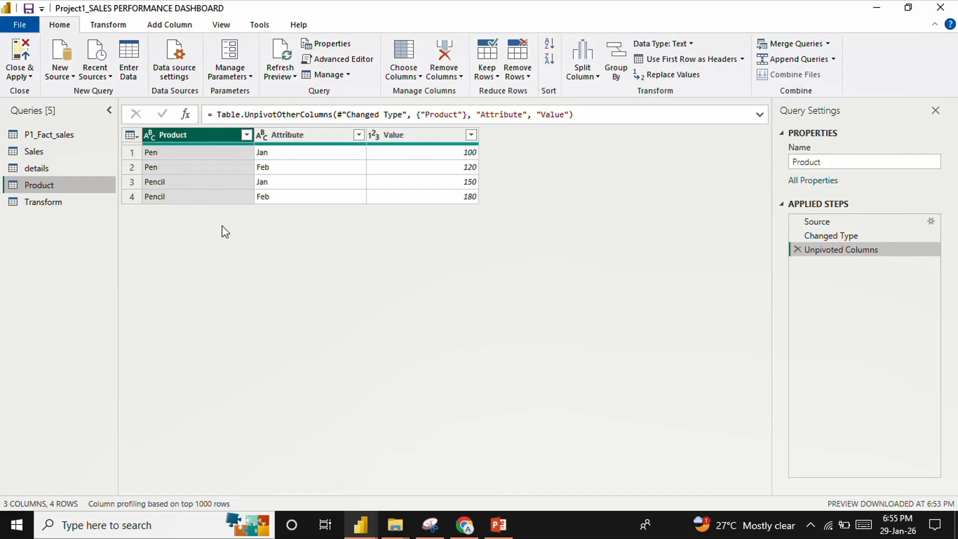
click(295, 133)
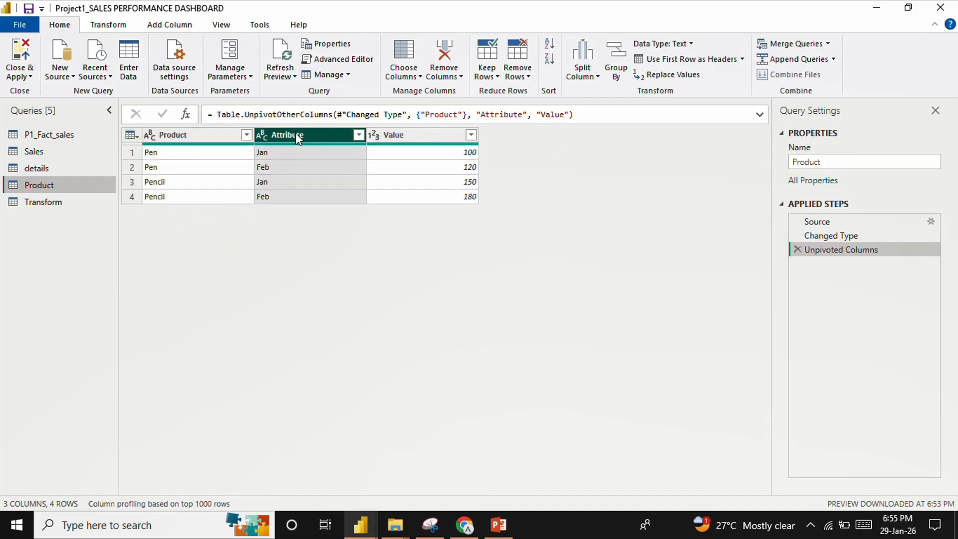
click(433, 148)
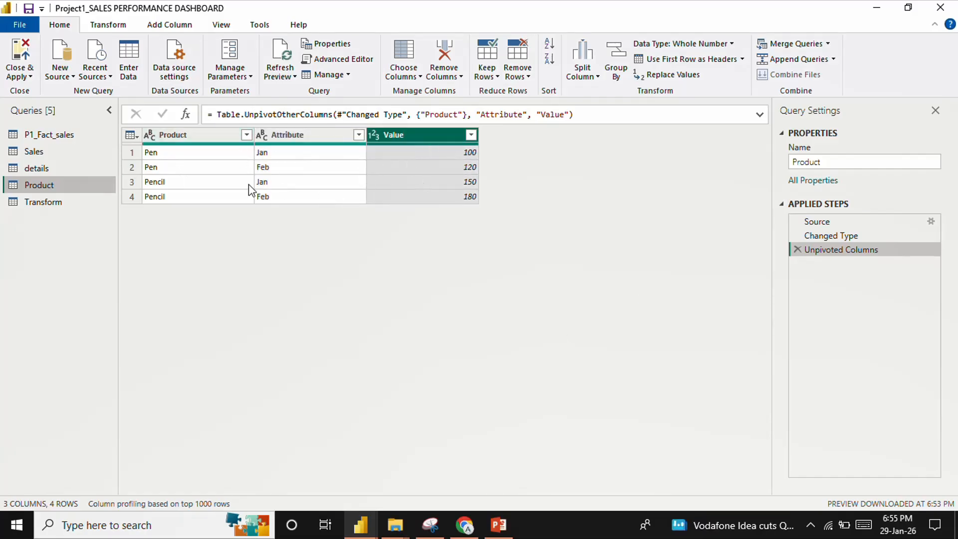
click(139, 193)
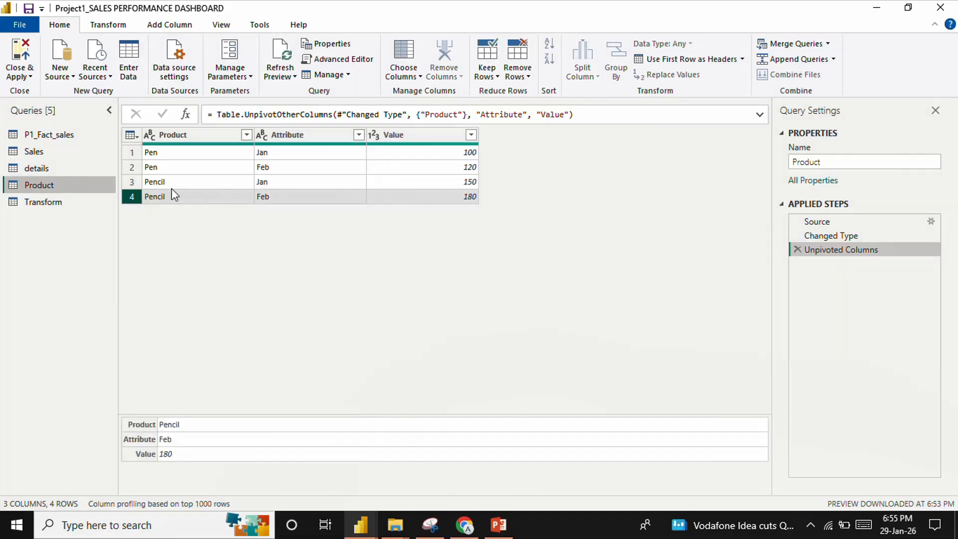
click(134, 183)
click(132, 168)
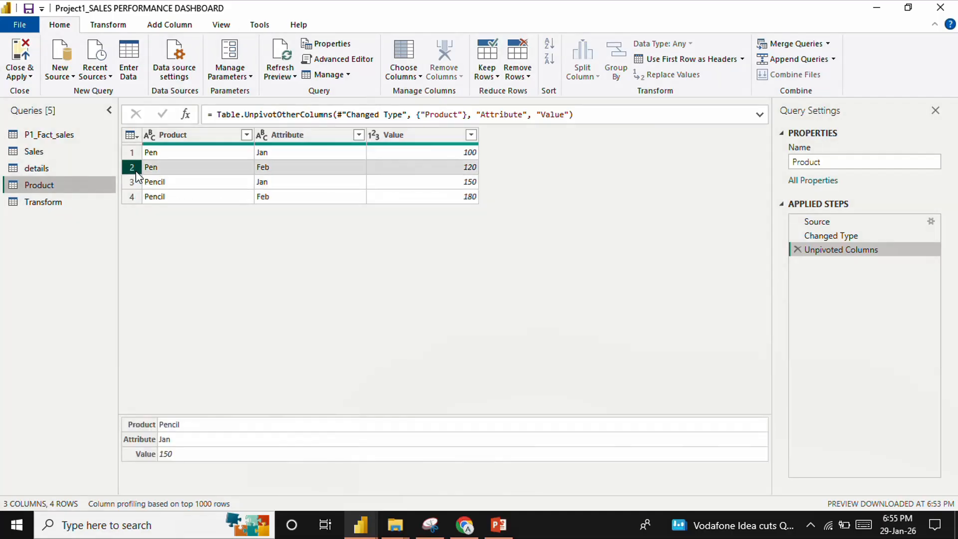
click(133, 155)
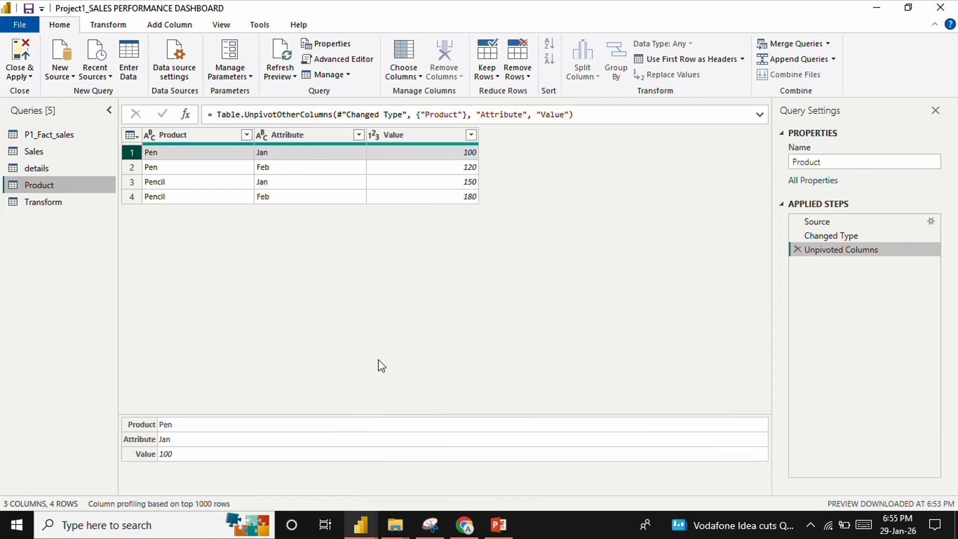
click(188, 130)
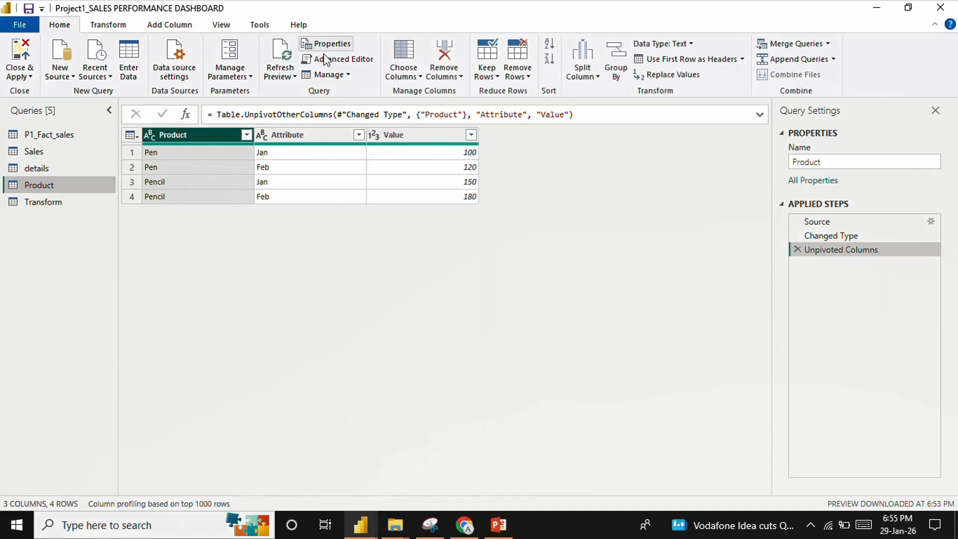
click(127, 24)
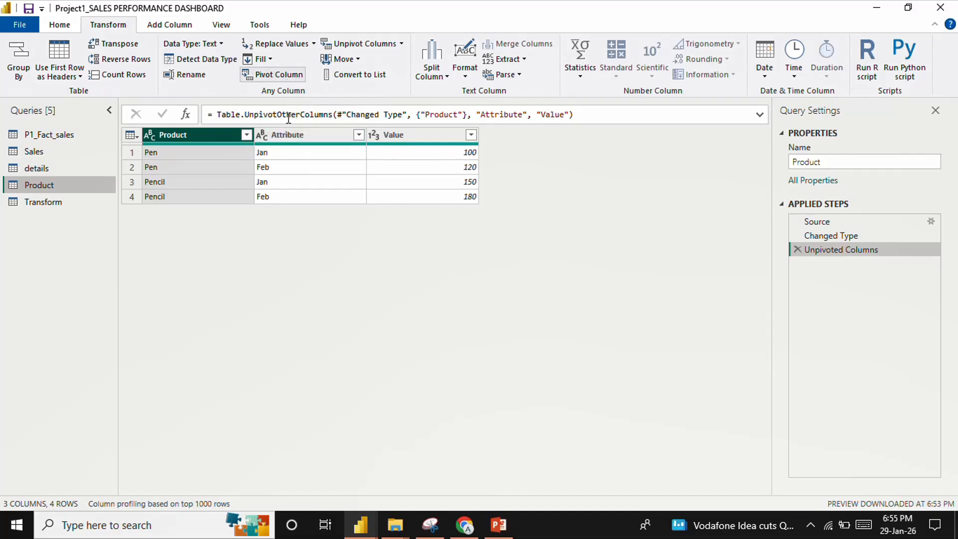
click(263, 78)
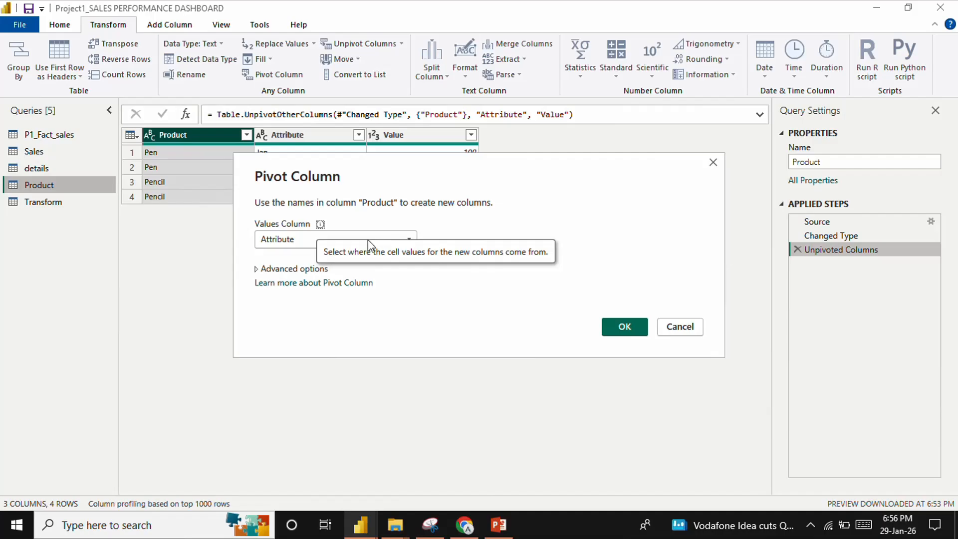
click(357, 244)
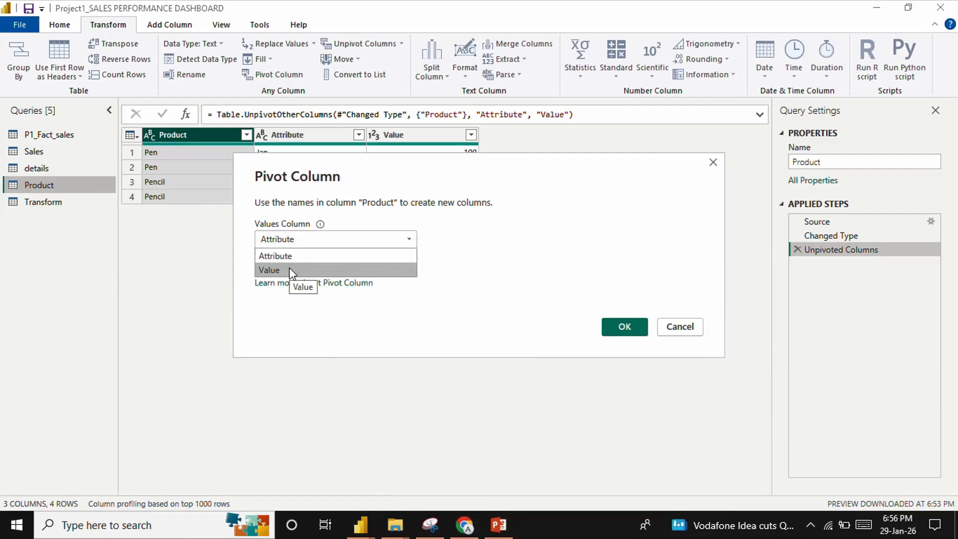
click(684, 326)
Pivot the Attribute column of the unpivoted table, using Value as the values column.
click(307, 130)
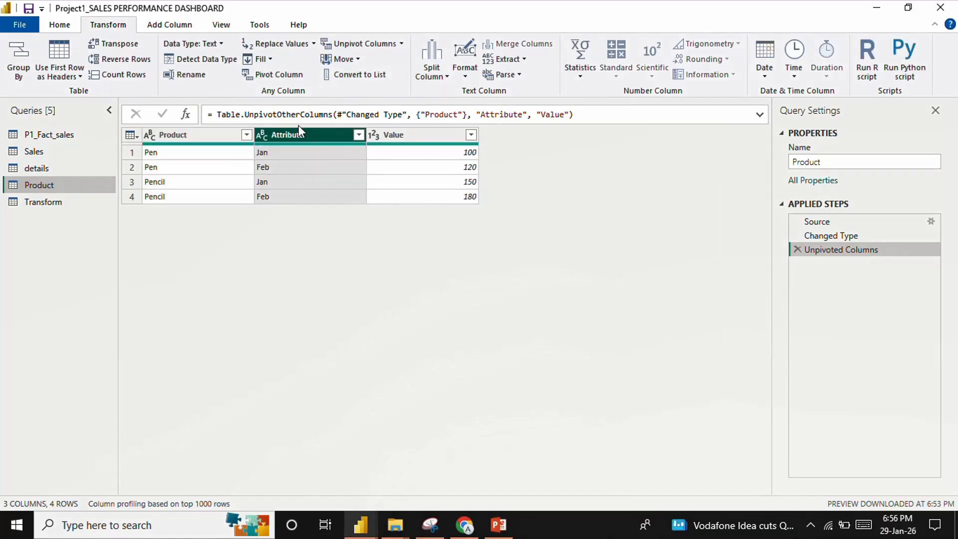
click(265, 74)
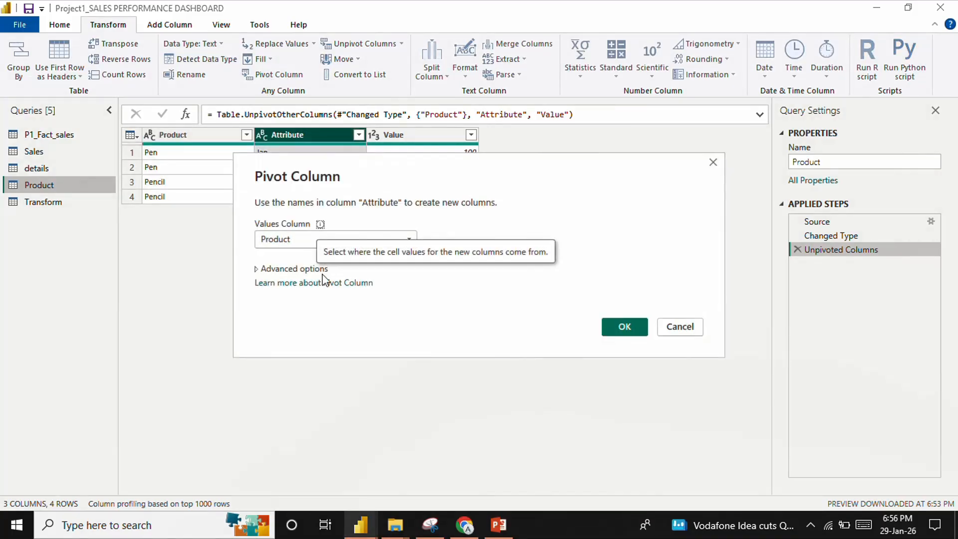
click(302, 243)
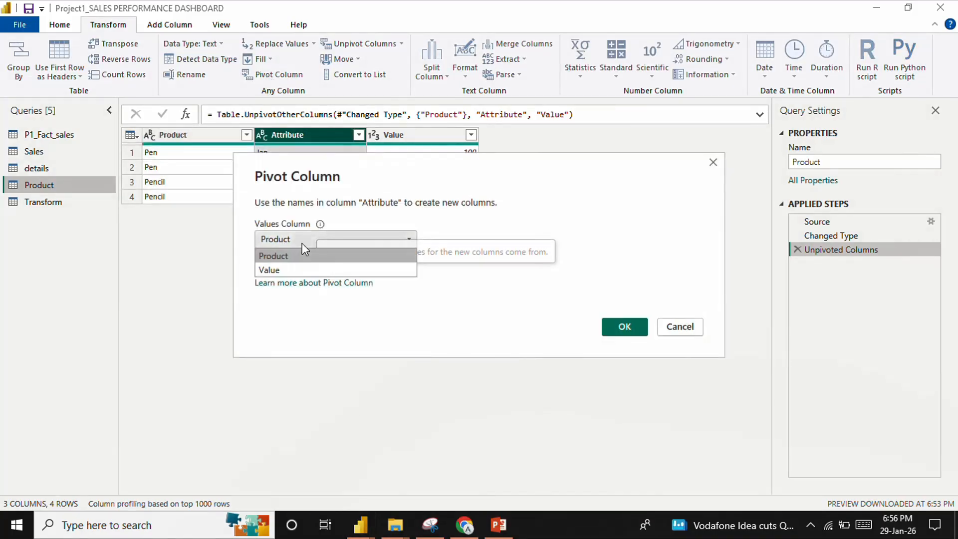
click(305, 270)
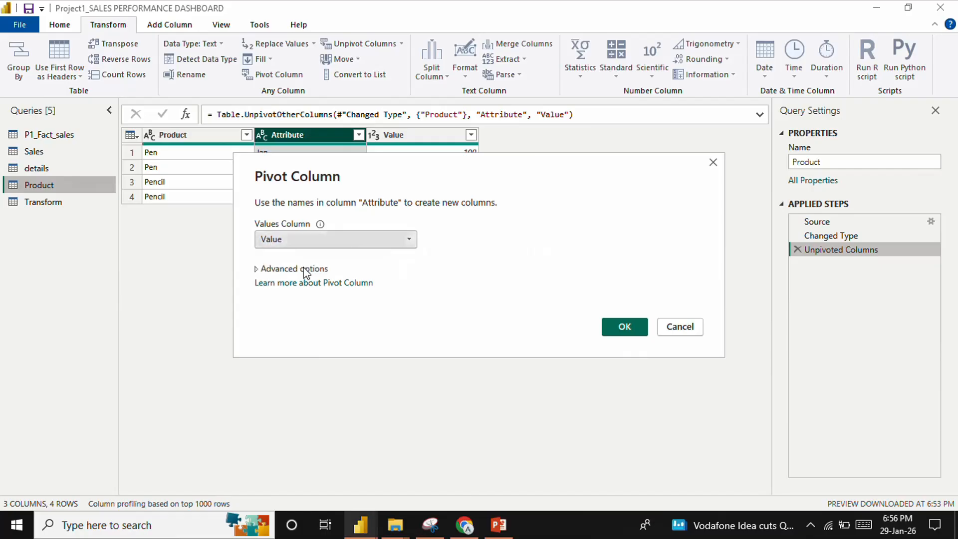
click(629, 325)
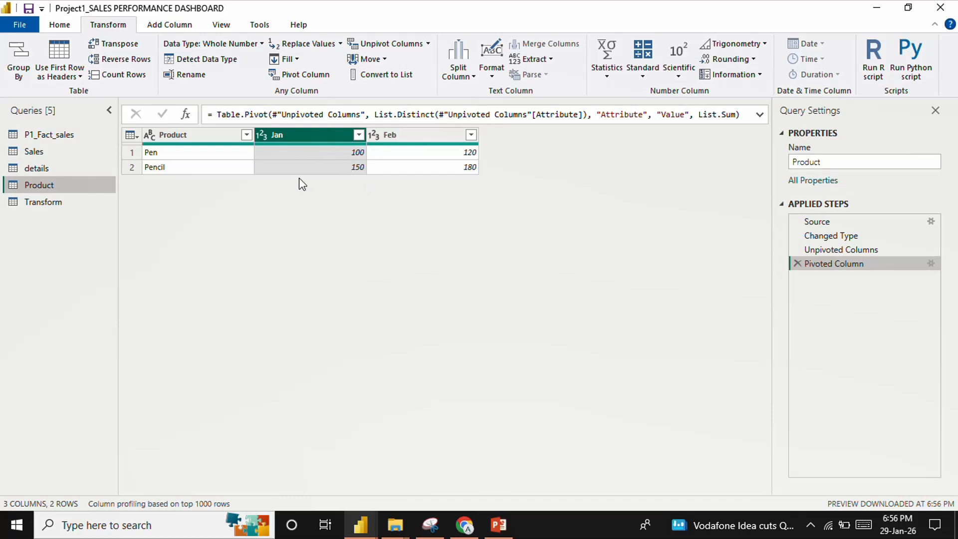
Examine the pivoted table's Feb column, and switch to PowerPoint to compare the result with the pivot example on the slide.
click(430, 137)
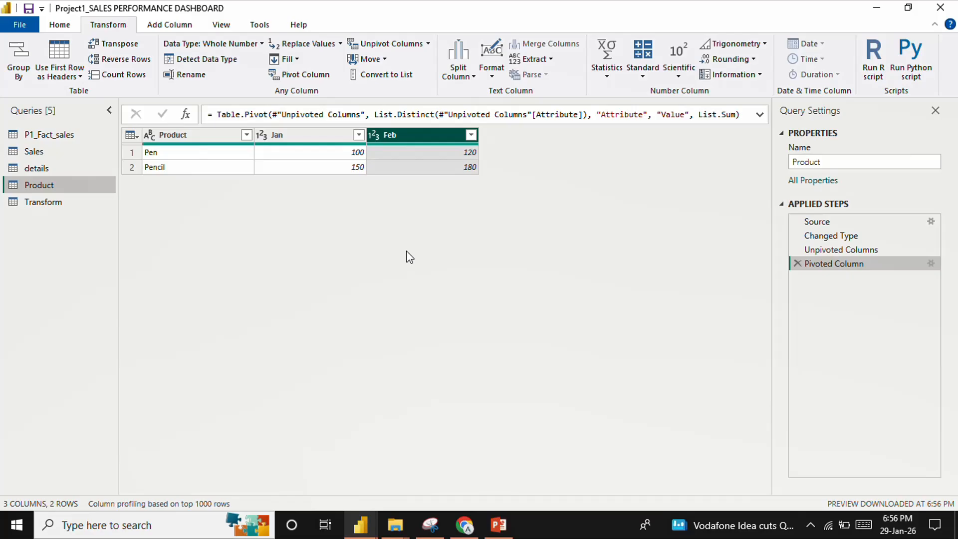
click(496, 527)
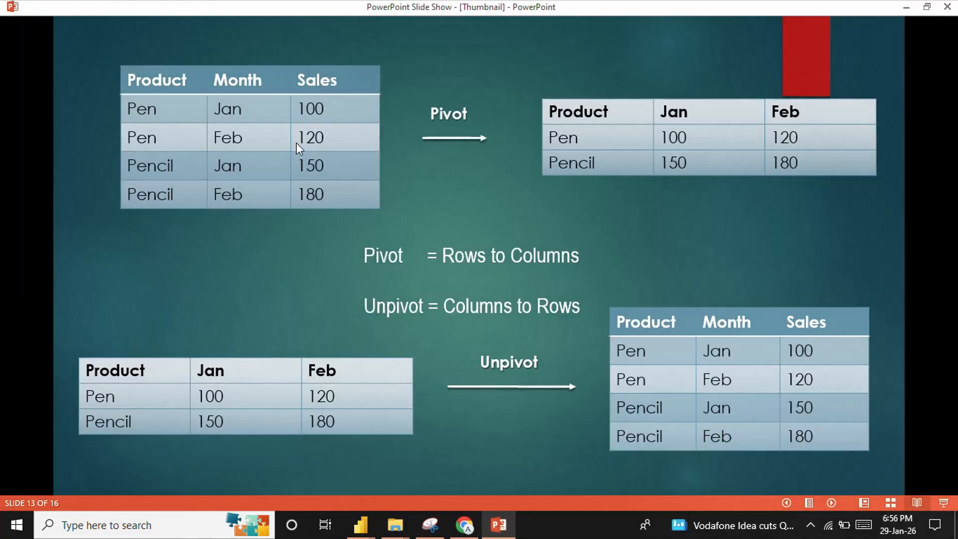